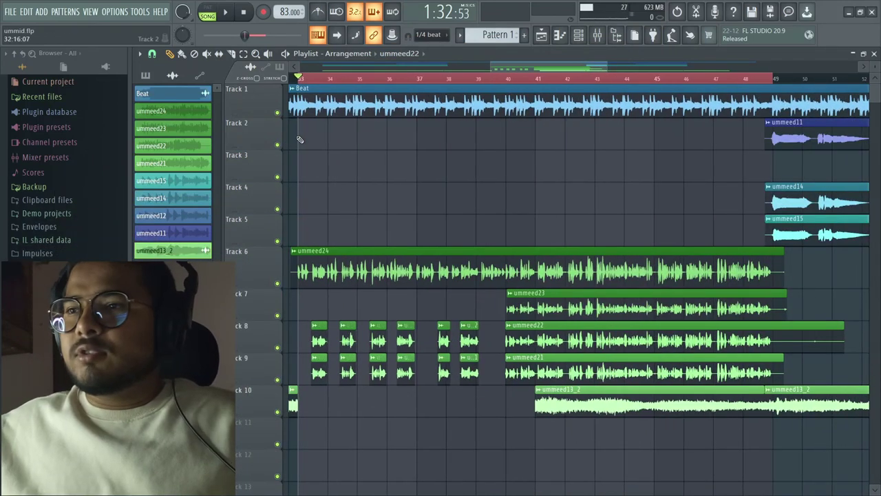
# - Mute the Beat track, solo Track 6 and play the ummeed24 vocal alone
pyautogui.click(278, 113)
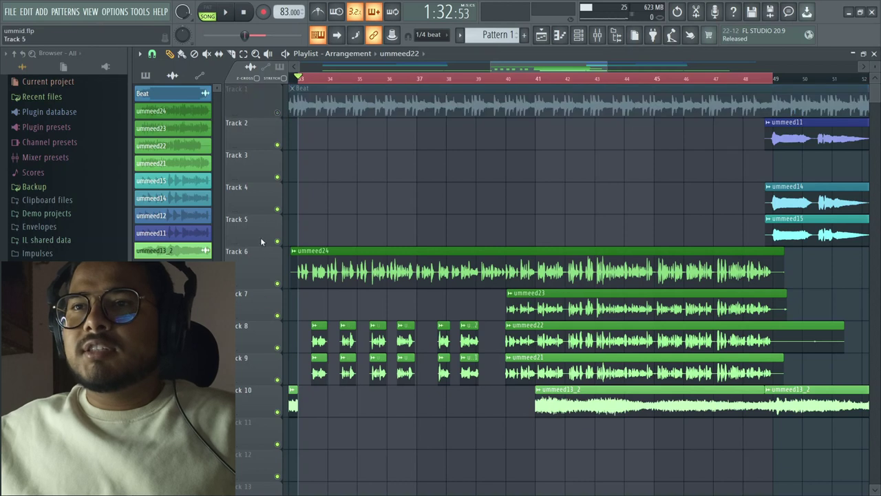
pyautogui.rightClick(278, 282)
pyautogui.press('space')
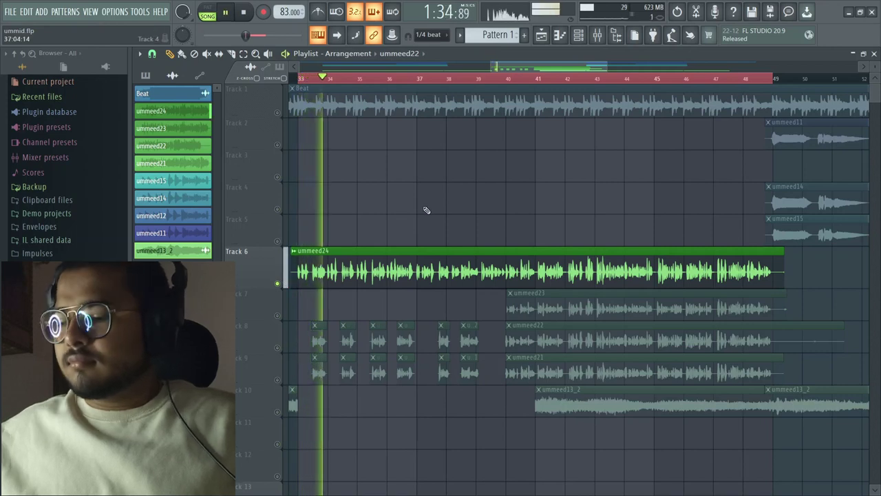
pyautogui.press('XF86AudioRaiseVolume')
pyautogui.press('XF86AudioRaiseVolume')
pyautogui.press('XF86AudioRaiseVolume')
pyautogui.press('XF86AudioRaiseVolume')
pyautogui.press('XF86AudioRaiseVolume')
pyautogui.press('XF86AudioRaiseVolume')
pyautogui.press('XF86AudioRaiseVolume')
pyautogui.press('XF86AudioRaiseVolume')
pyautogui.press('XF86AudioRaiseVolume')
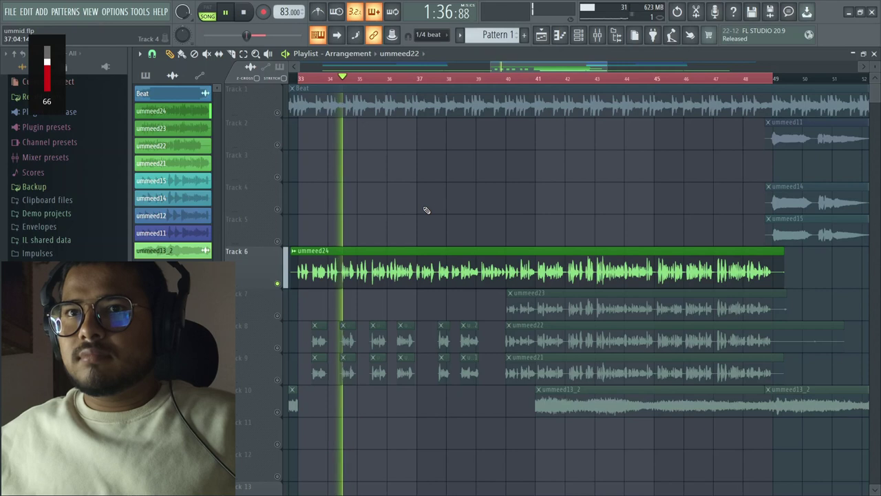
pyautogui.press('XF86AudioRaiseVolume')
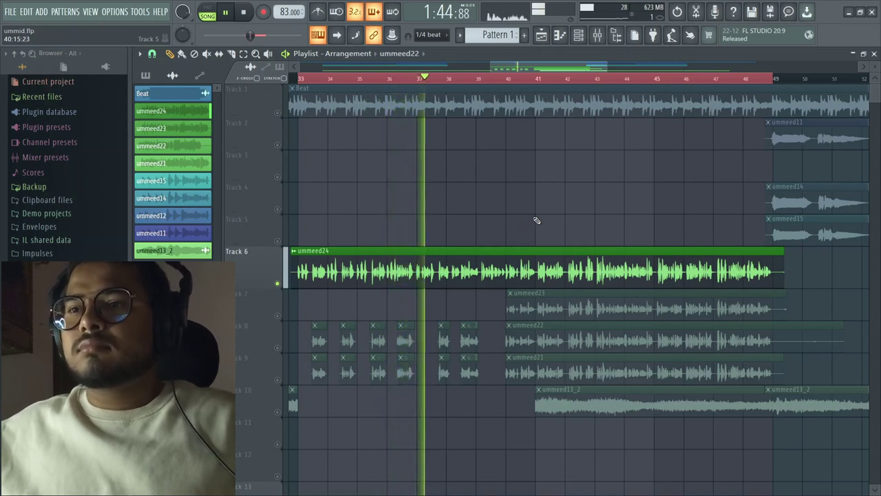
pyautogui.press('space')
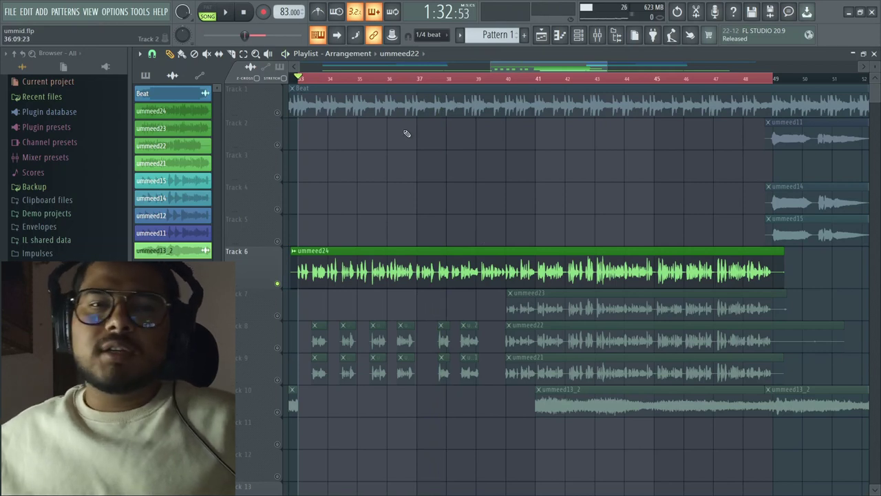
# - Unmute the Beat track on Track 1 and play the ummeed24 vocal with the beat
pyautogui.click(278, 112)
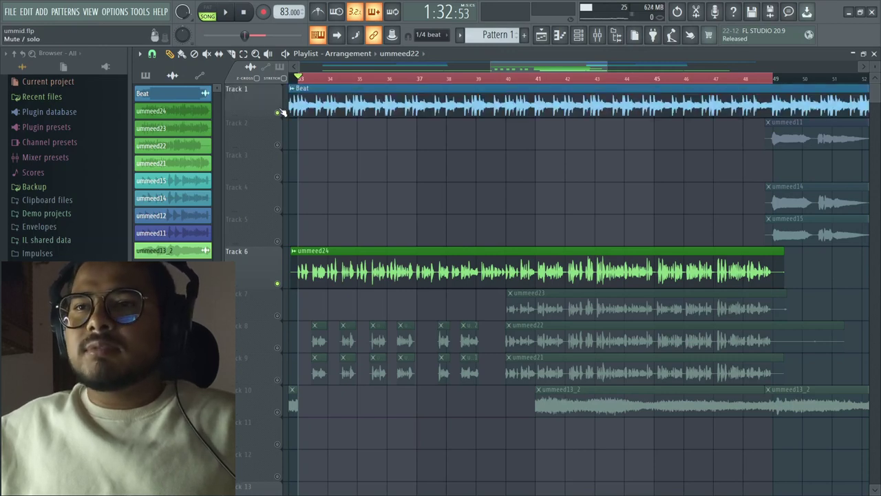
pyautogui.press('space')
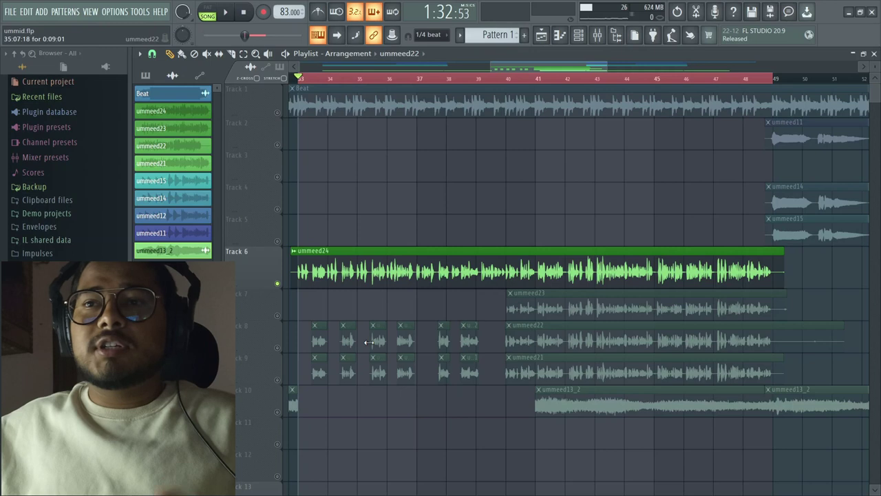
pyautogui.scroll(-3, 369, 342)
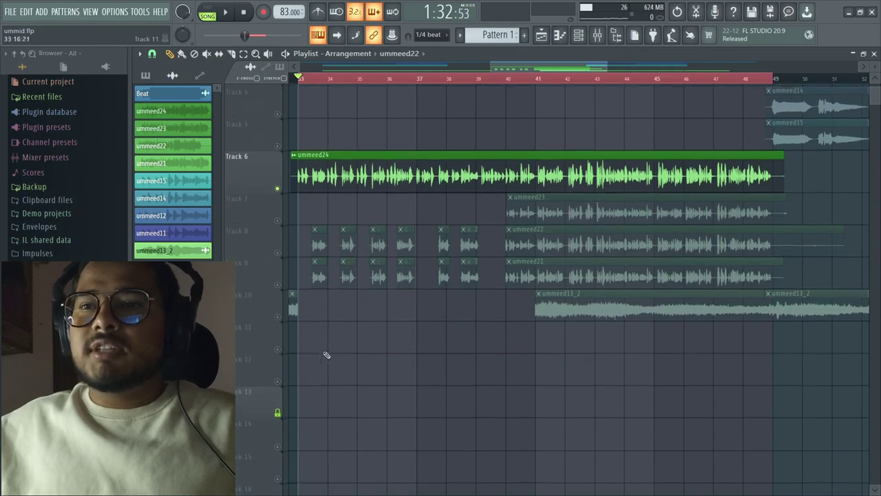
# - Unmute Tracks 8 and 9, mute Track 6, and play the ummeed22 and ummeed21 vocals
pyautogui.click(277, 252)
pyautogui.click(277, 283)
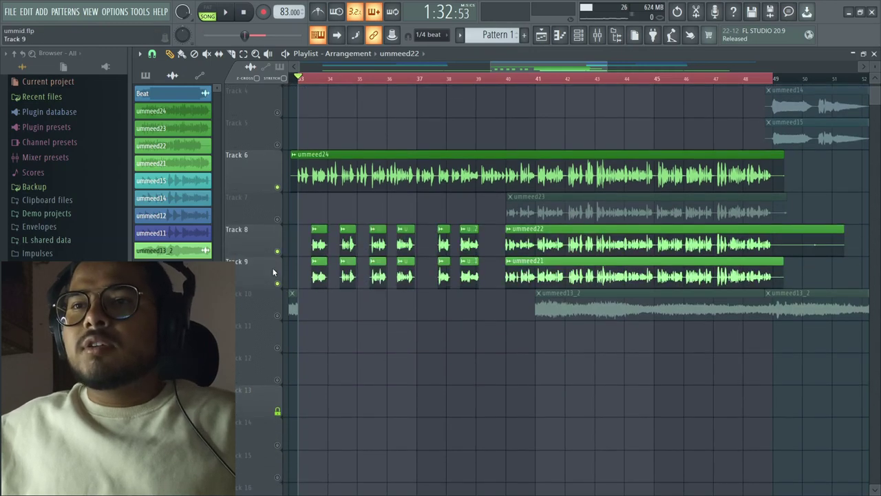
pyautogui.scroll(3, 336, 272)
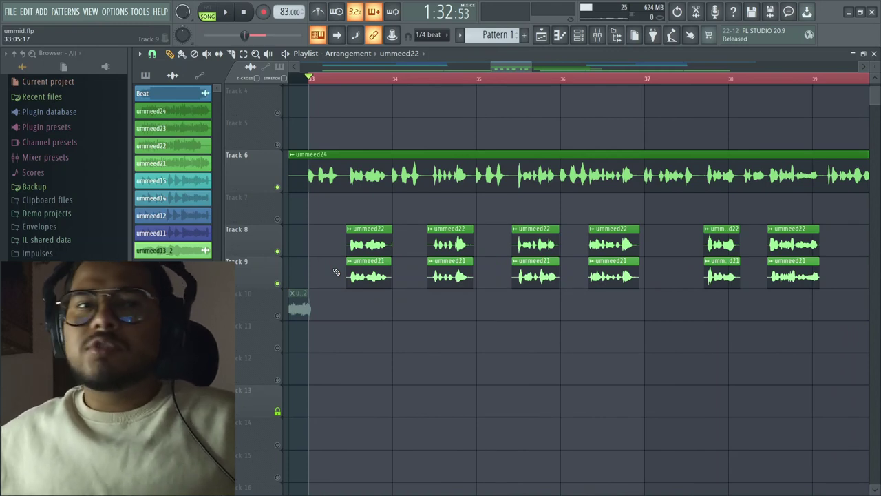
pyautogui.scroll(-2, 335, 271)
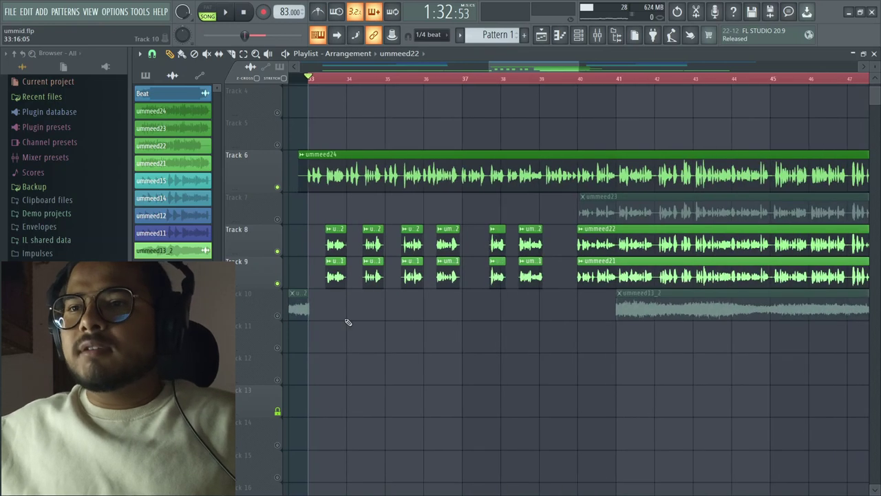
pyautogui.click(278, 187)
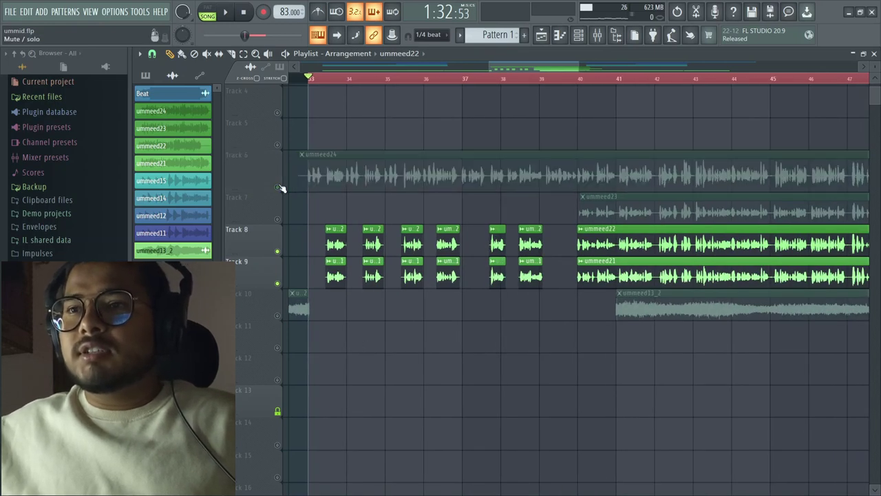
pyautogui.press('space')
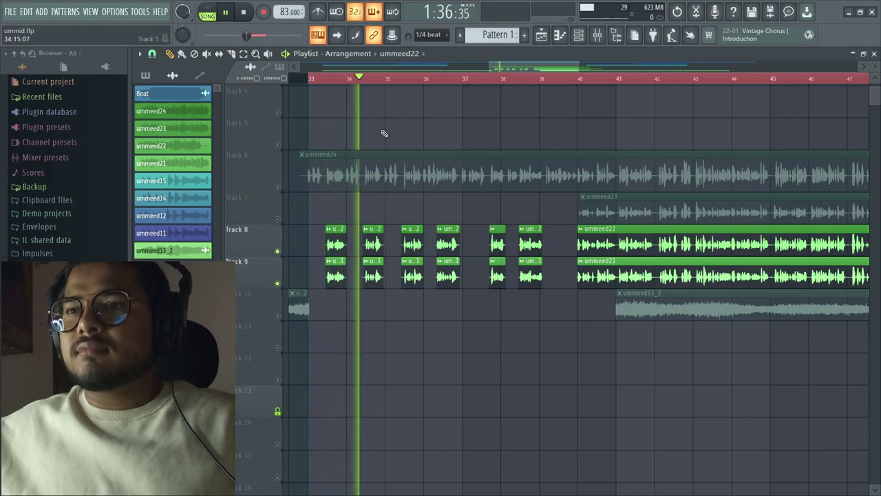
pyautogui.scroll(-2, 385, 133)
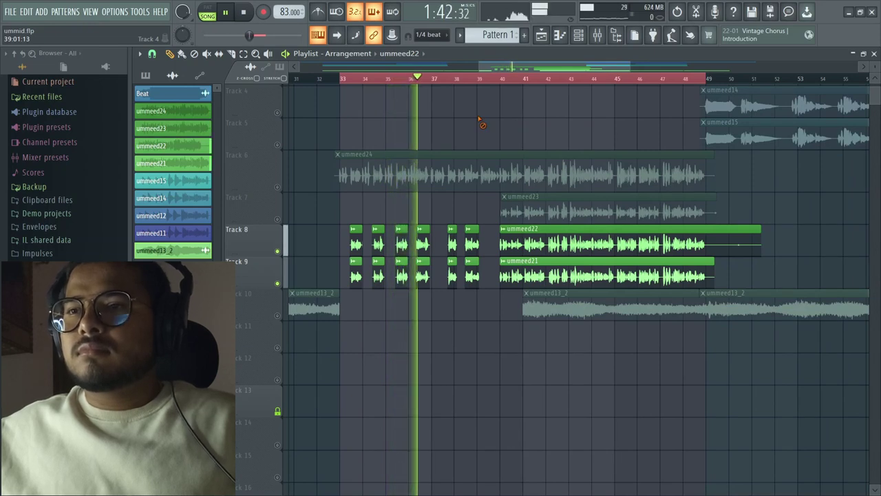
pyautogui.press('space')
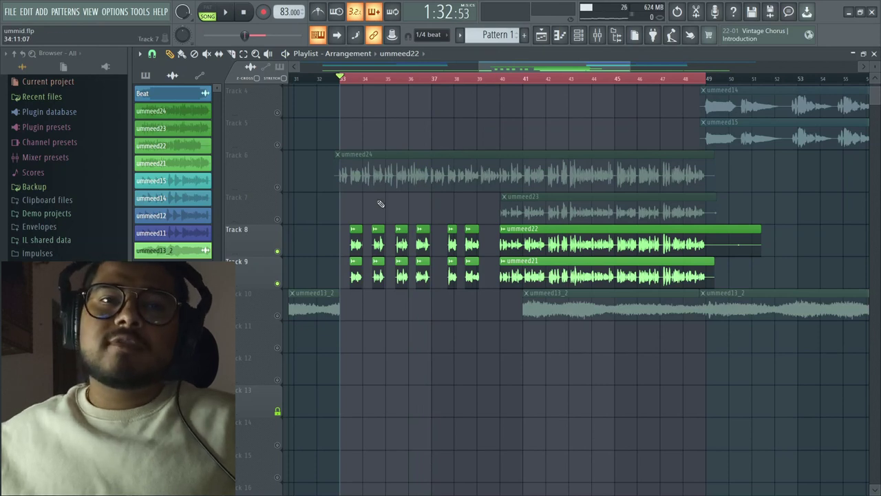
# - Play the Track 8 and 9 vocals from bar 40, then stop
pyautogui.click(503, 80)
pyautogui.scroll(3, 525, 165)
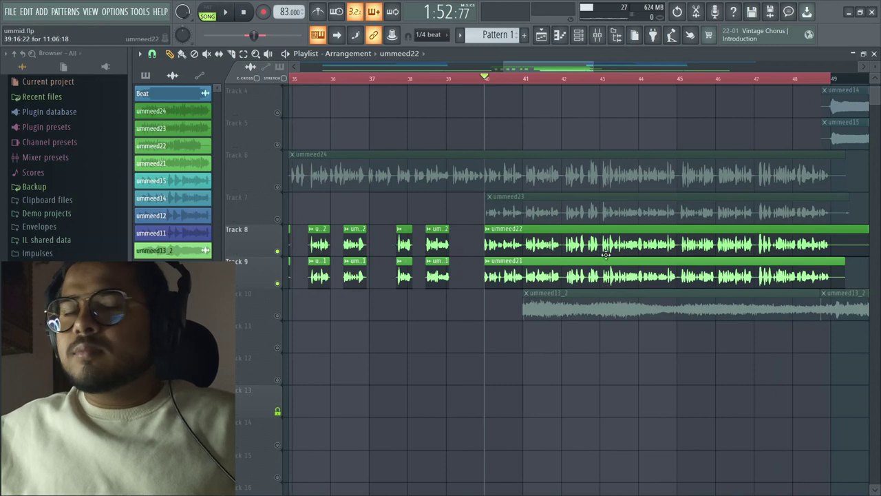
pyautogui.press('space')
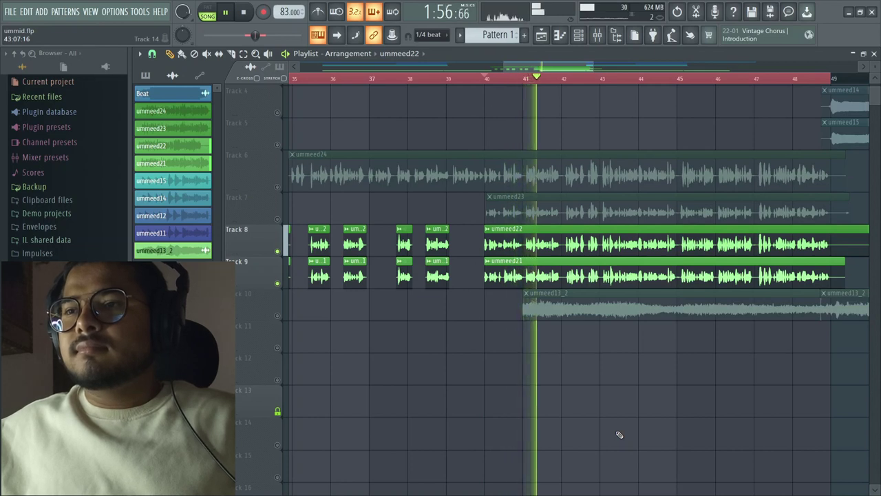
pyautogui.scroll(-2, 619, 434)
pyautogui.press('space')
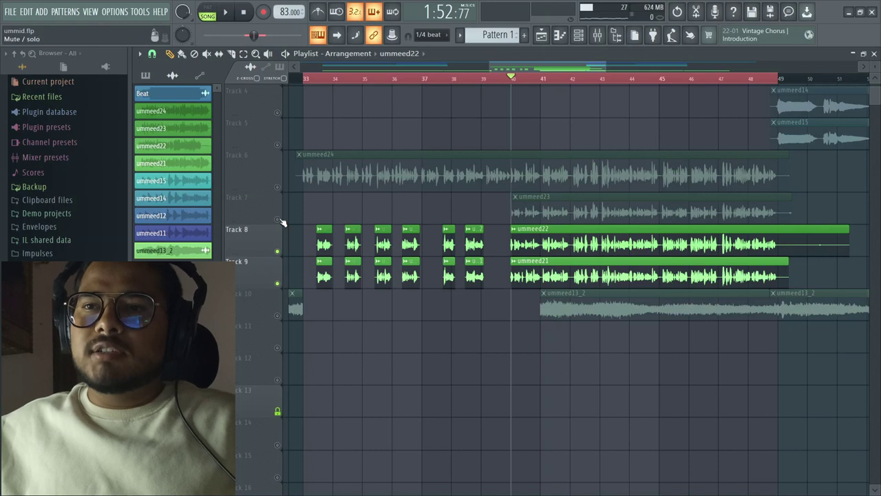
# - Solo and play Track 7's ummeed23 vocal, confirming its clip stays on Stretch Pro
pyautogui.rightClick(278, 220)
pyautogui.press('space')
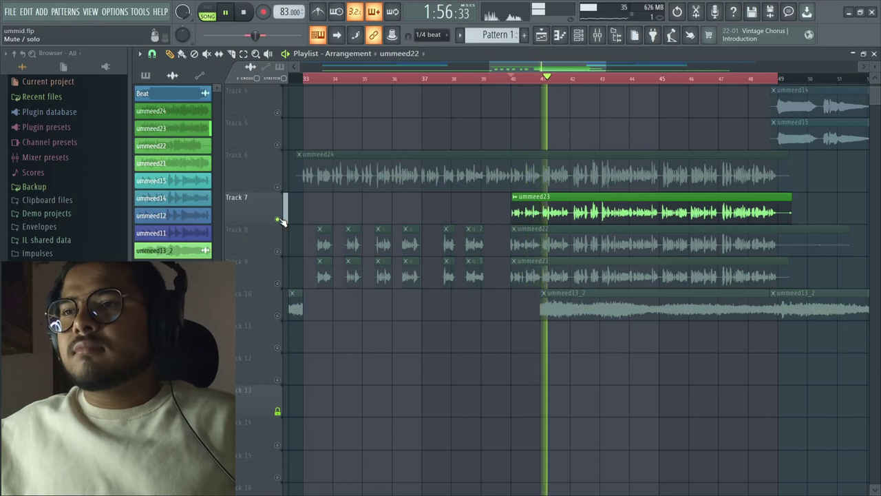
pyautogui.doubleClick(610, 200)
pyautogui.press('space')
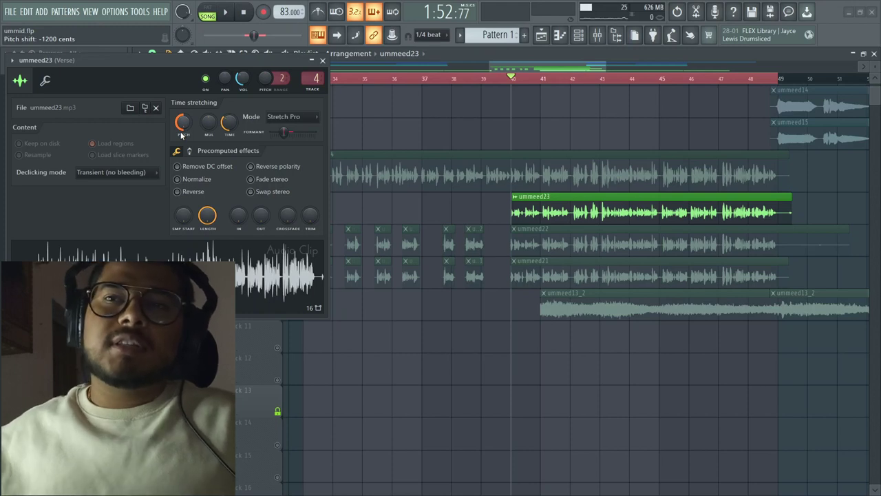
pyautogui.click(302, 116)
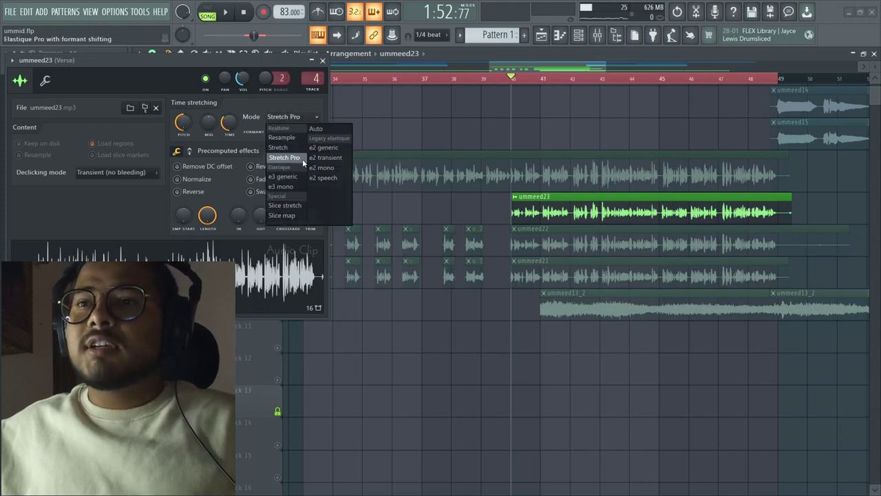
pyautogui.click(291, 101)
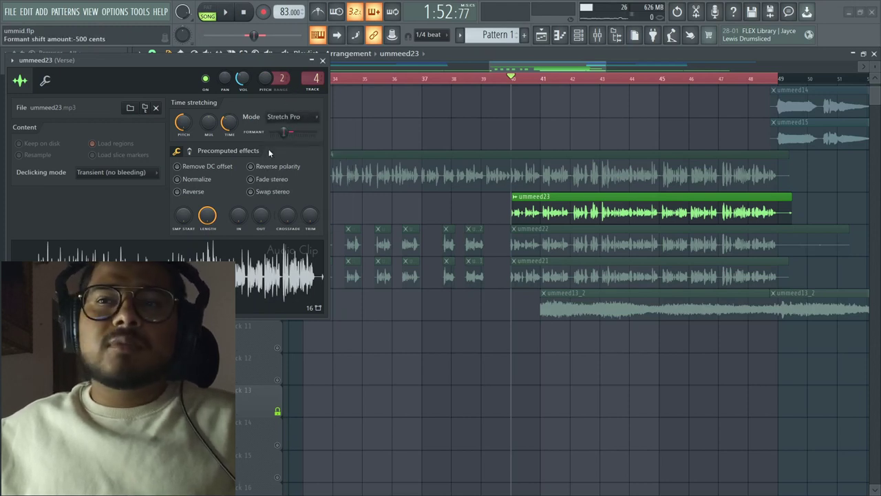
pyautogui.click(322, 61)
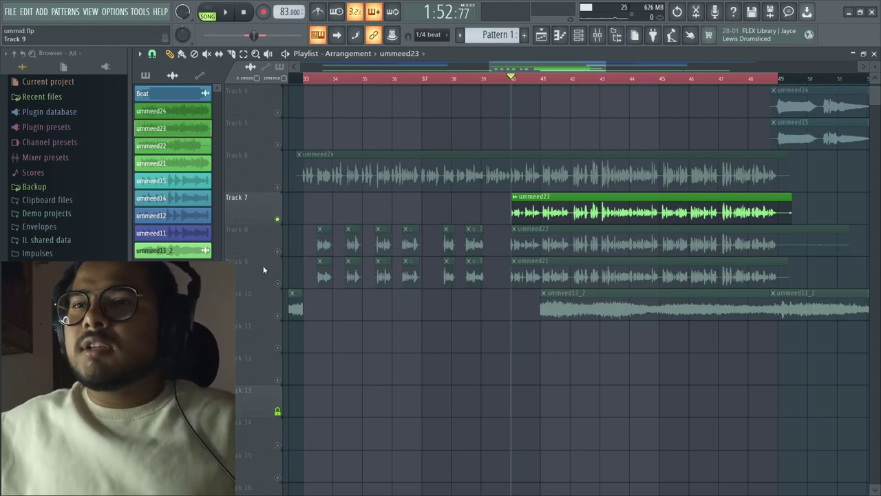
# - Unmute Tracks 6, 8 and 9 and play the ummeed24, ummeed23, ummeed22 and ummeed21 takes together
pyautogui.click(279, 187)
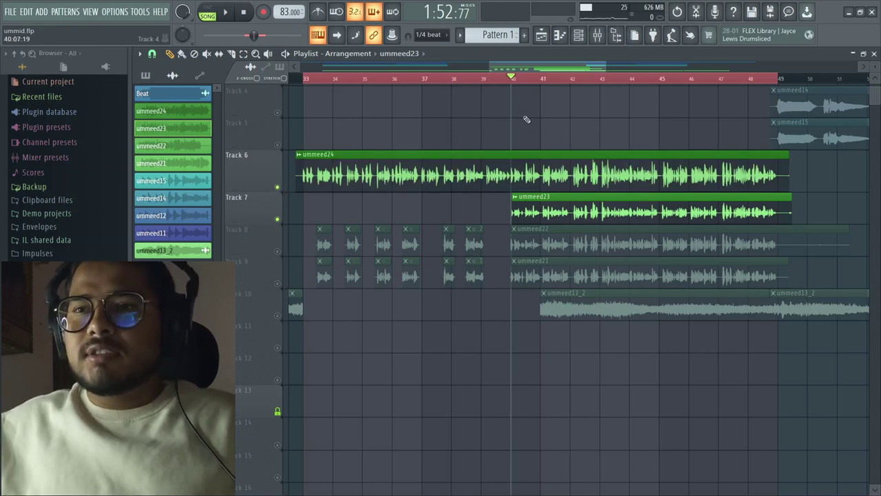
pyautogui.click(278, 252)
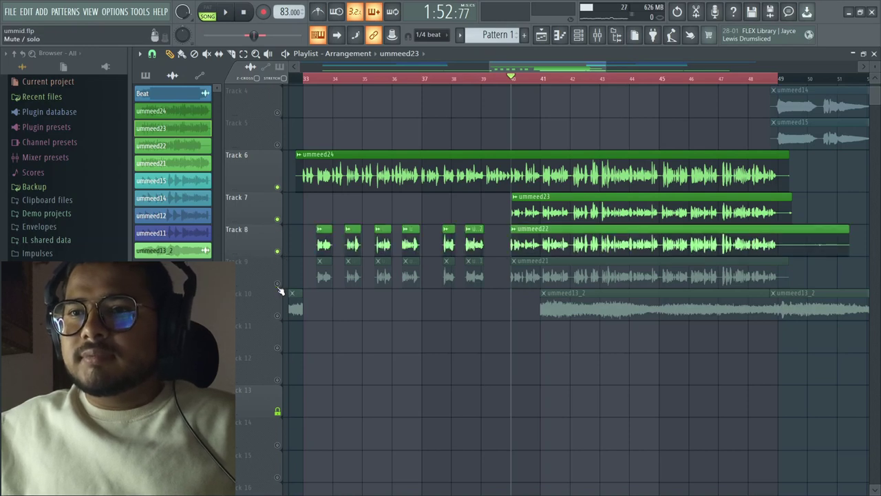
pyautogui.click(278, 284)
pyautogui.press('space')
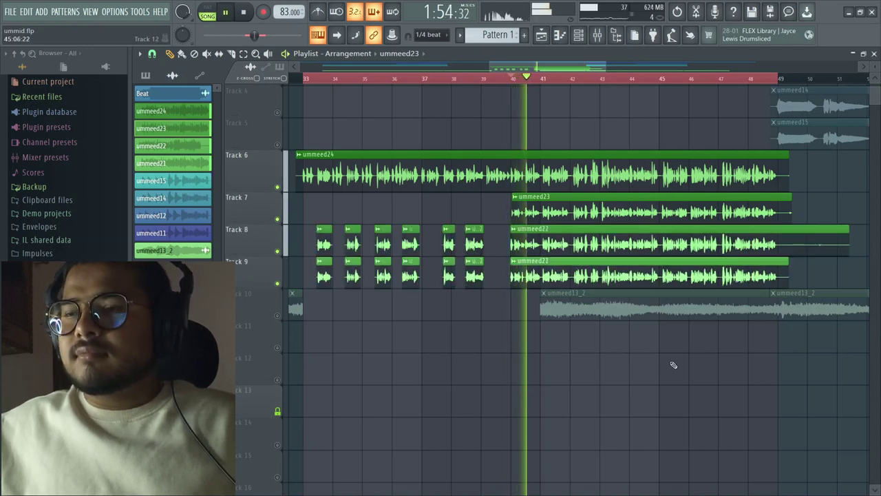
pyautogui.scroll(2, 673, 364)
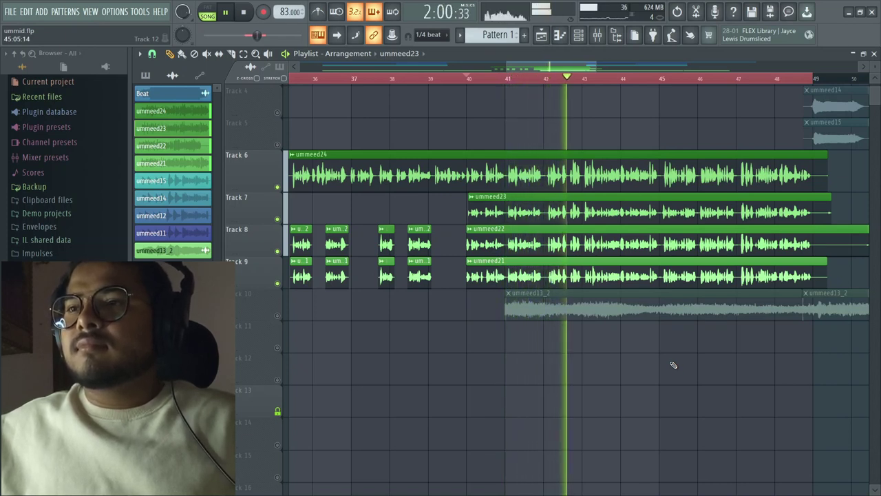
pyautogui.press('space')
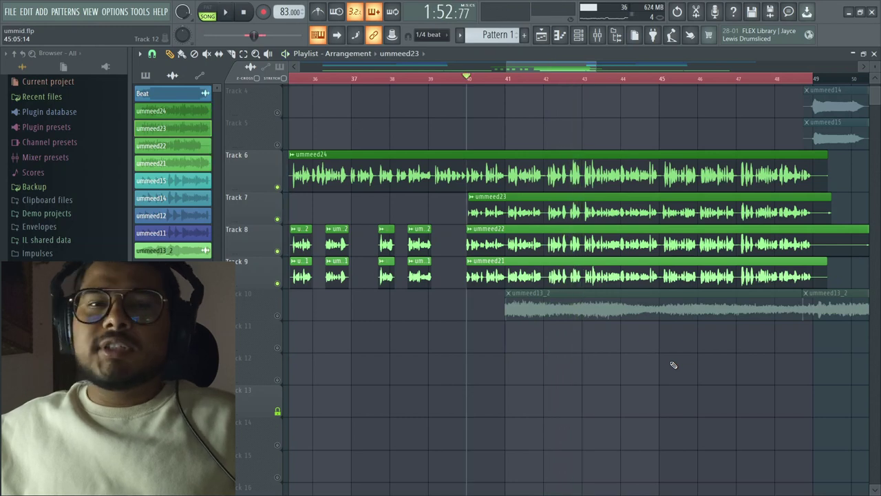
pyautogui.scroll(-2, 673, 365)
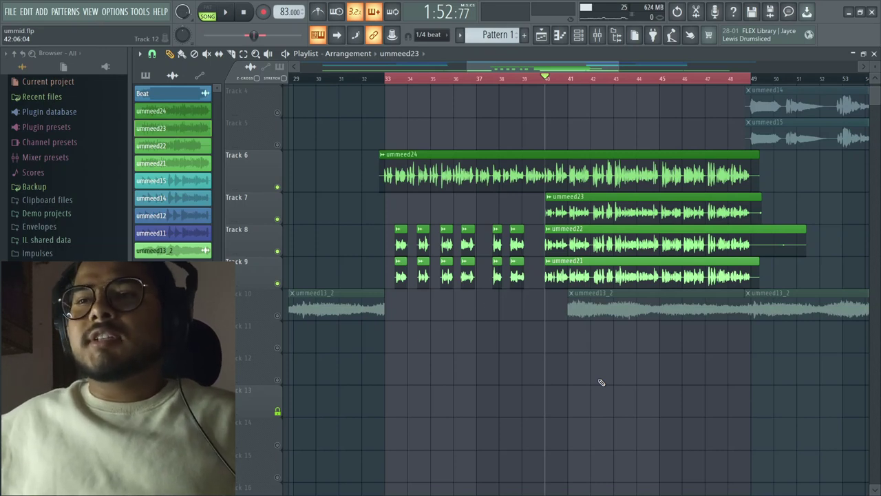
pyautogui.scroll(2, 561, 323)
pyautogui.scroll(-1, 550, 274)
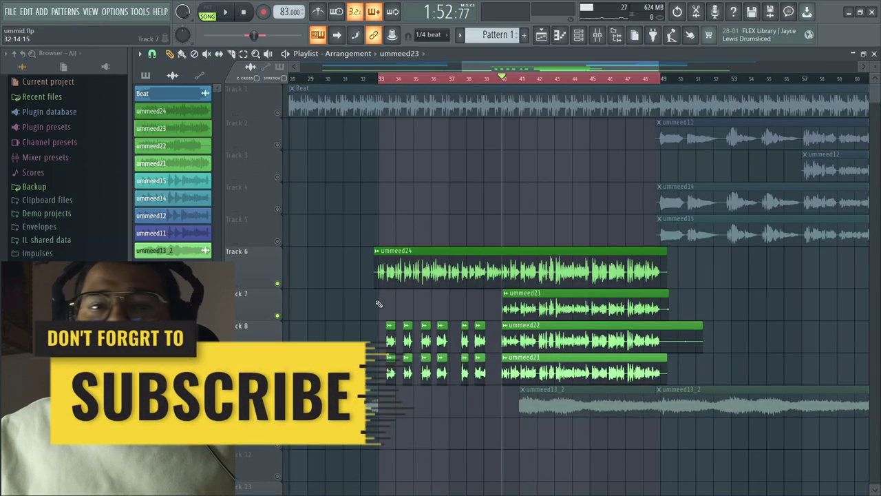
# - Solo the ummeed24 vocal on Track 6
pyautogui.rightClick(278, 283)
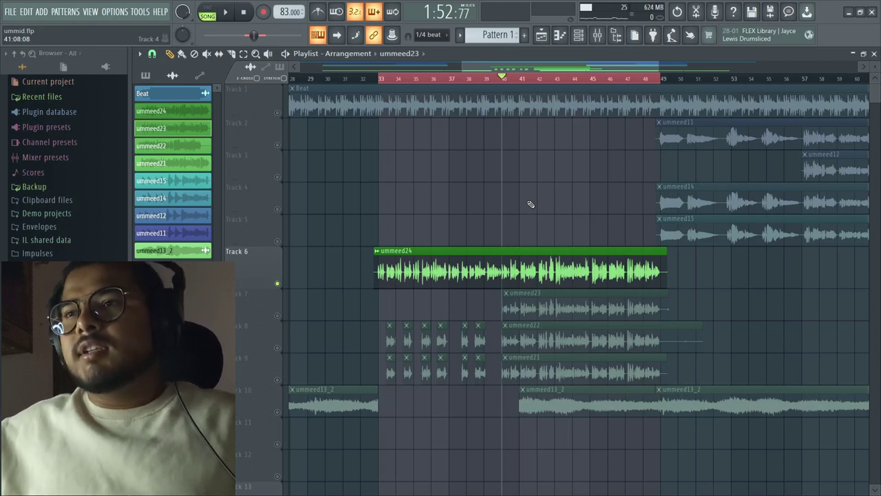
pyautogui.click(278, 113)
pyautogui.scroll(2, 277, 287)
pyautogui.scroll(-3, 248, 207)
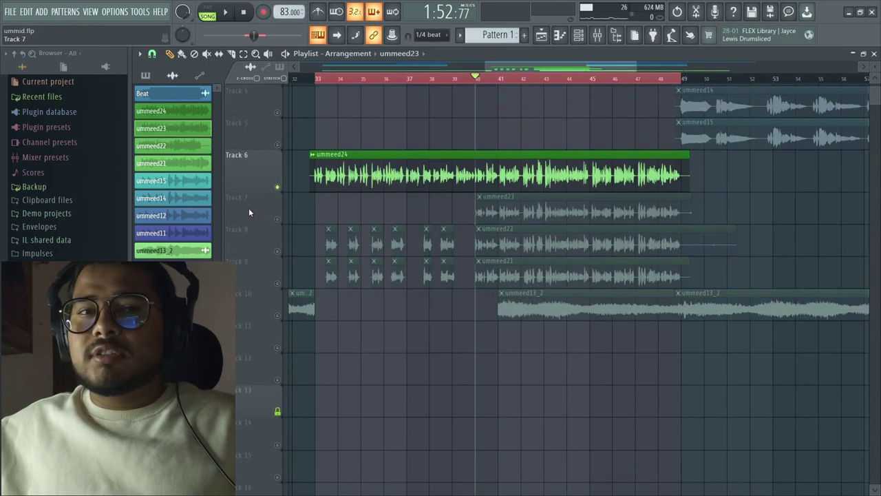
# - Enlarge Track 6 to inspect its waveform, then shrink it back to normal height
pyautogui.moveTo(242, 184); pyautogui.dragTo(243, 289)
pyautogui.scroll(5, 703, 204)
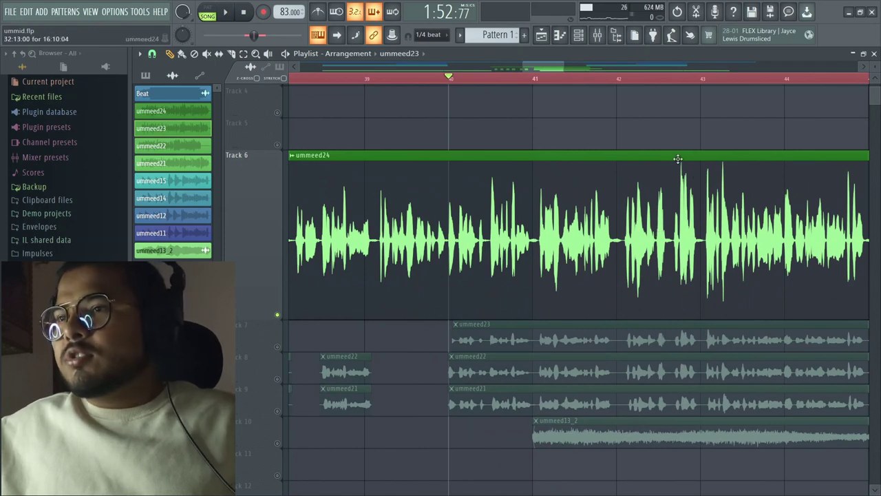
pyautogui.scroll(3, 477, 235)
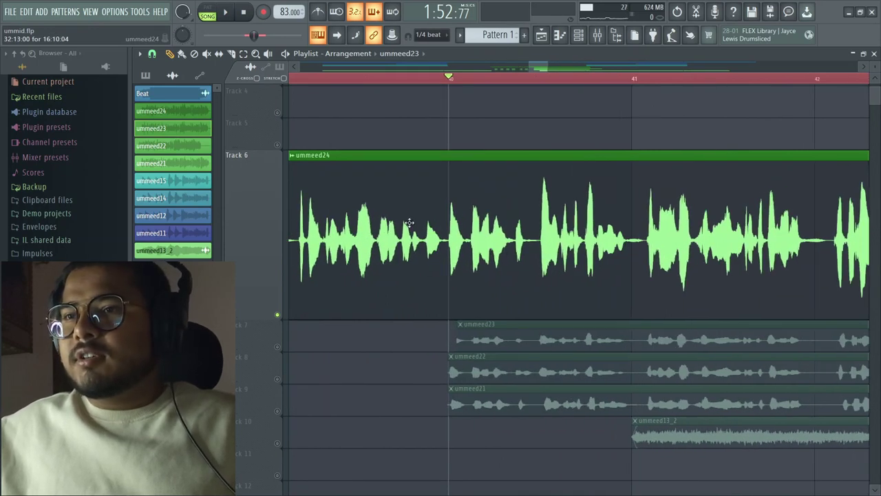
pyautogui.scroll(-3, 408, 229)
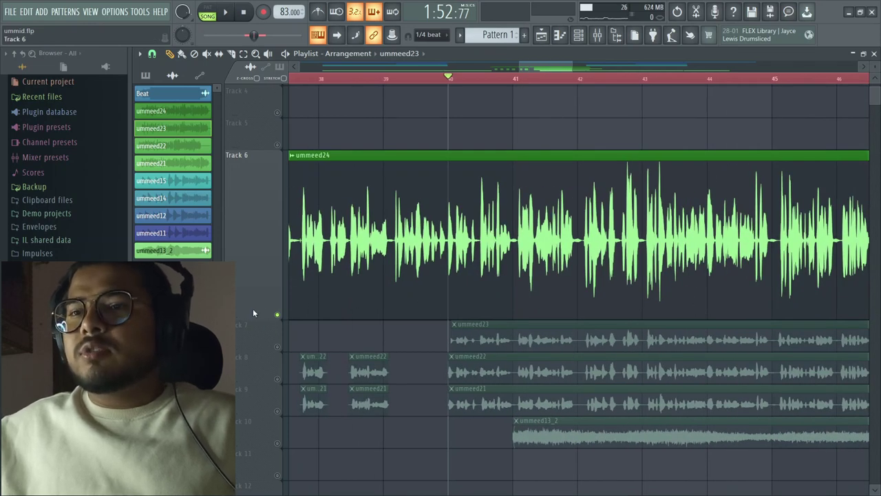
pyautogui.moveTo(254, 316); pyautogui.dragTo(246, 215)
pyautogui.scroll(-4, 245, 212)
pyautogui.scroll(2, 265, 171)
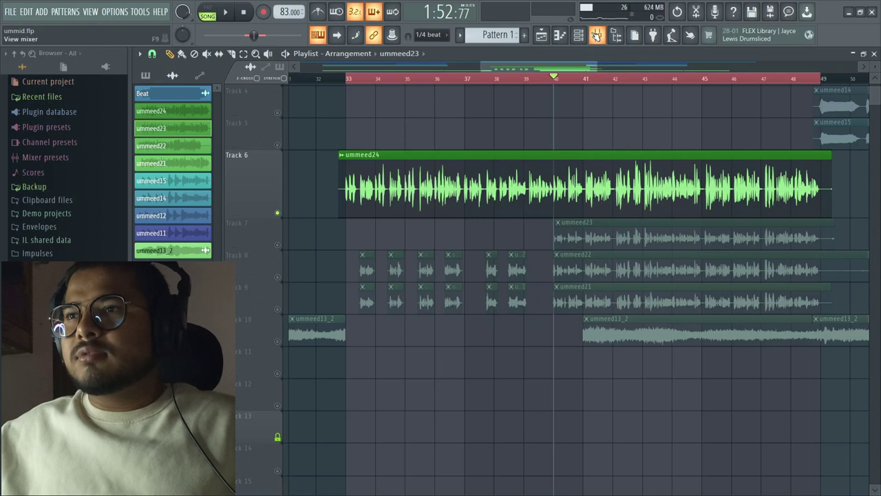
# - Open the Mixer to show the Verse chain from The Glue to ArtsAcoustic Reverb
pyautogui.click(597, 35)
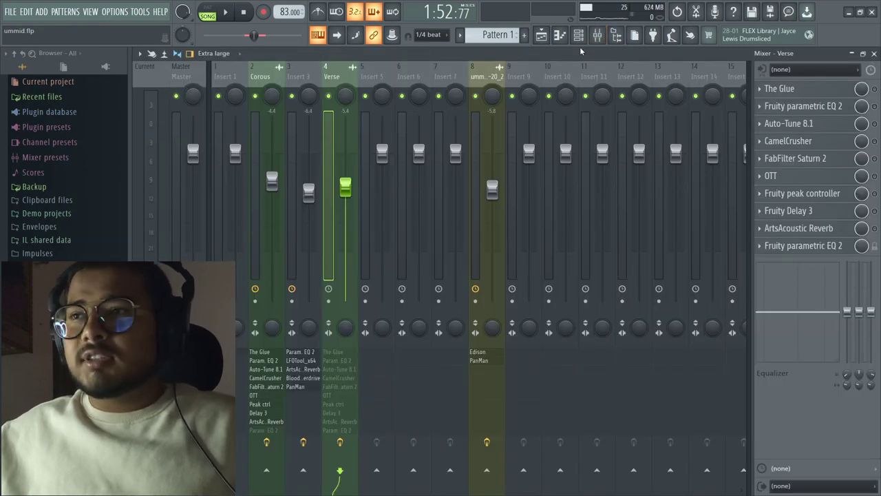
# - Open The Glue on Verse, audition it, and raise the Vocal Lead - hard ratio to 10
pyautogui.click(833, 91)
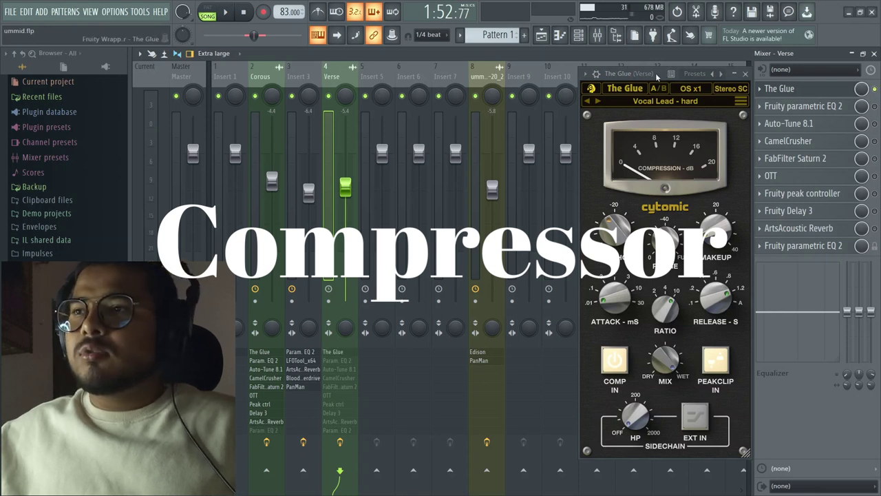
pyautogui.moveTo(656, 76); pyautogui.dragTo(438, 80)
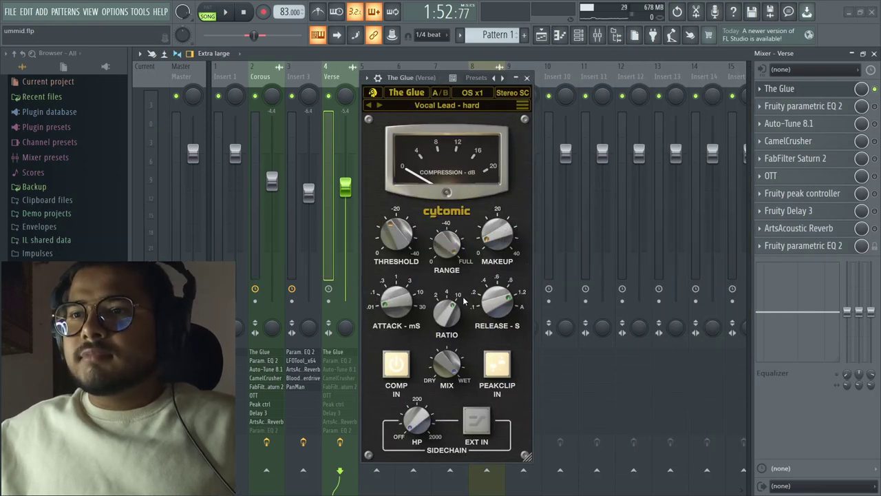
pyautogui.press('space')
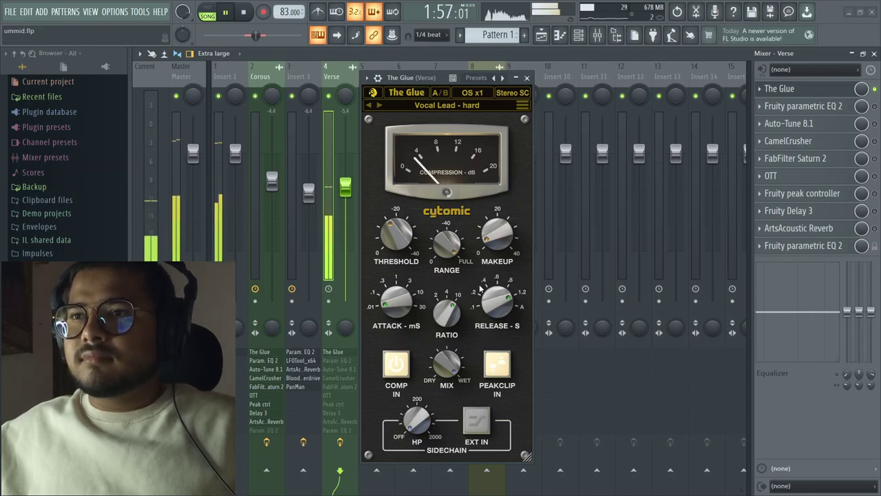
pyautogui.press('space')
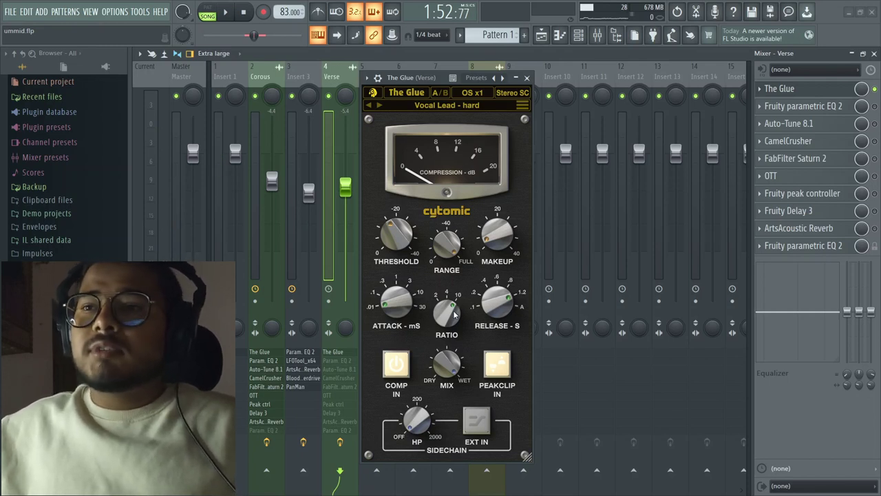
pyautogui.moveTo(454, 315); pyautogui.dragTo(454, 297)
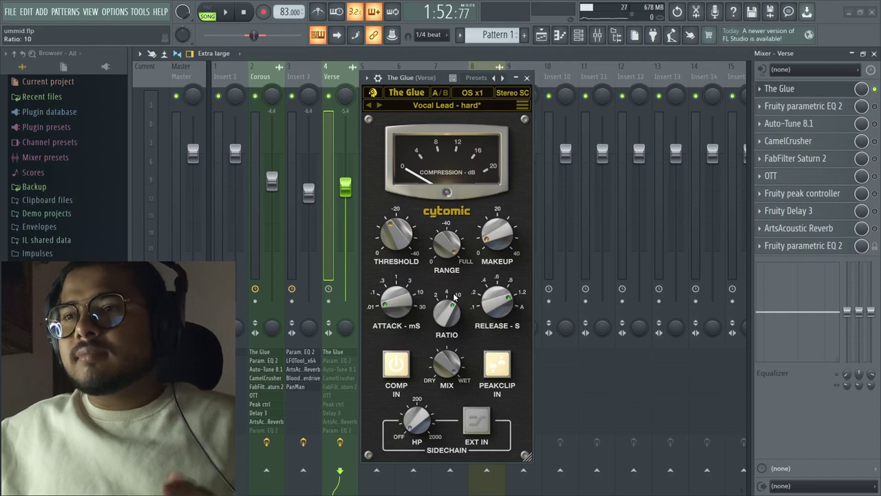
# - Close The Glue and check the Verse Fruity parametric EQ 2 while auditioning the vocal
pyautogui.click(526, 78)
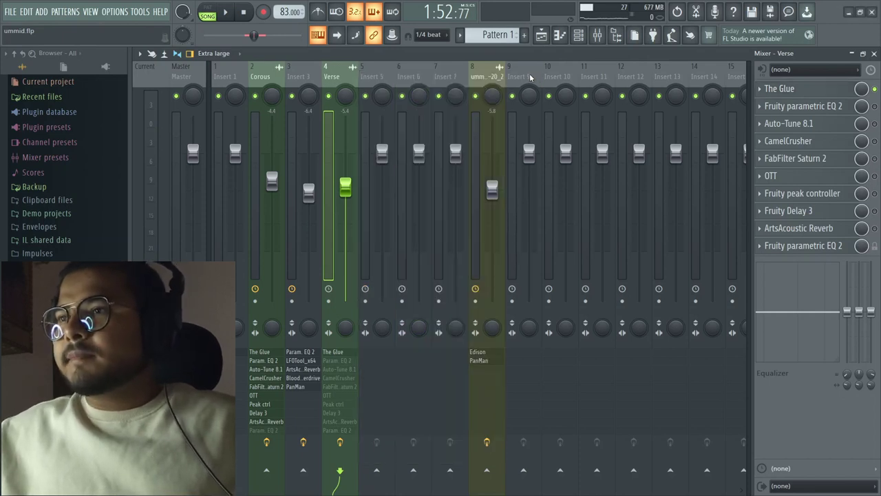
pyautogui.click(784, 106)
pyautogui.click(785, 107)
pyautogui.click(785, 107)
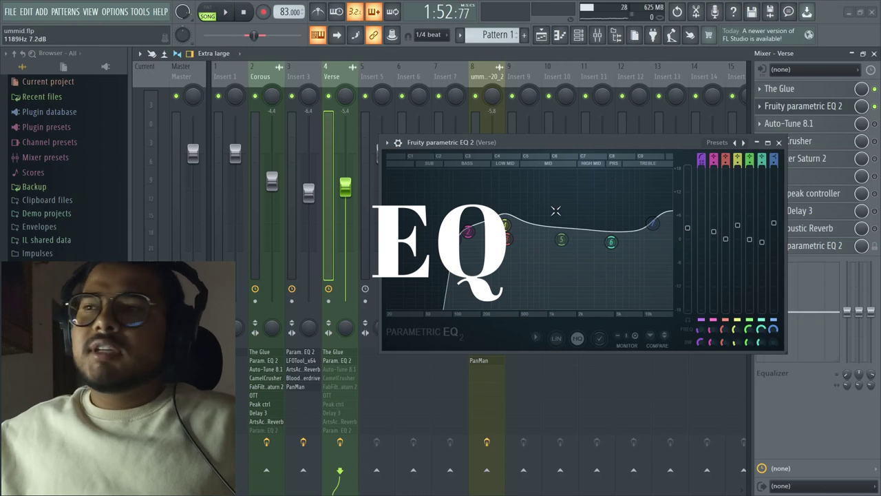
pyautogui.click(779, 142)
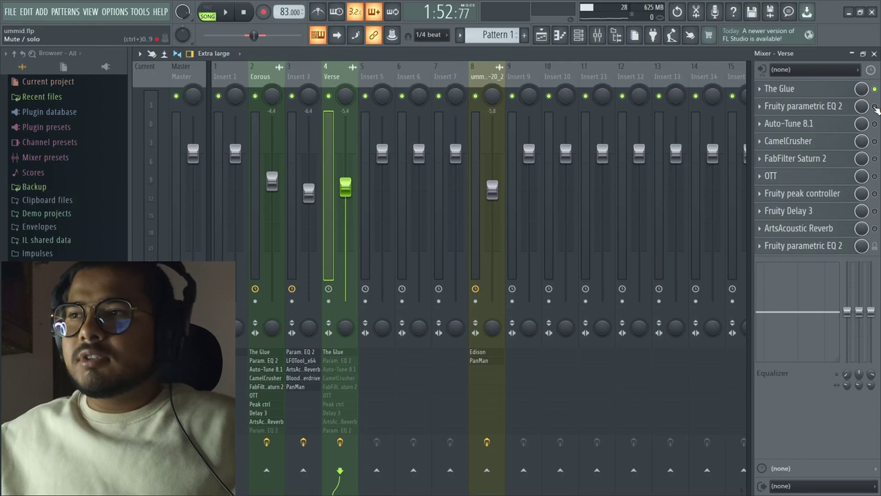
pyautogui.press('space')
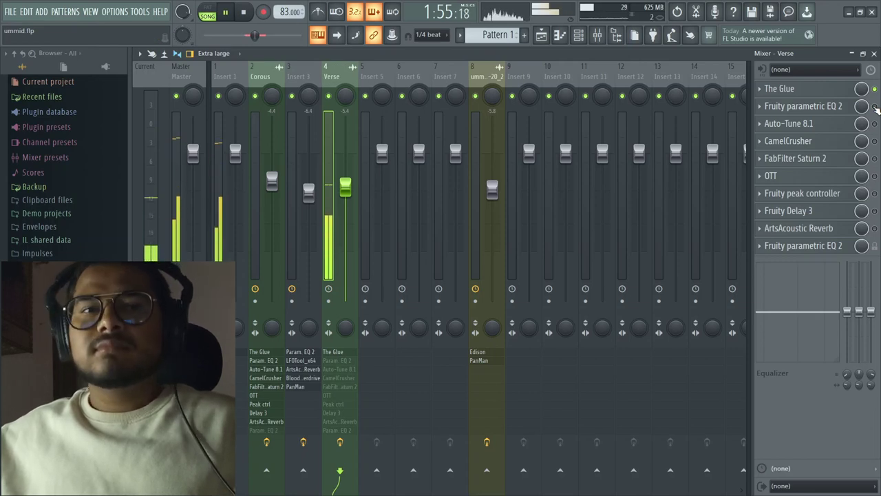
pyautogui.press('space')
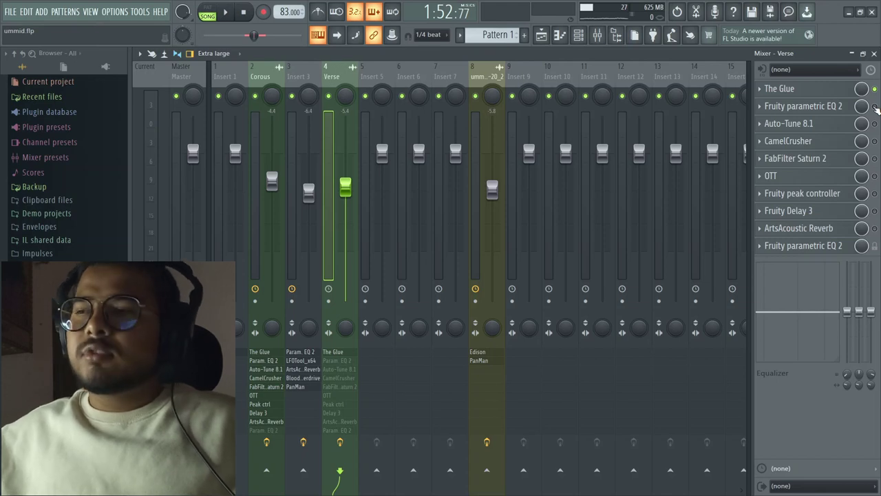
# - Reopen and close the Verse EQ, switch the Fruity parametric EQ 2 back on, and stop the song
pyautogui.click(824, 103)
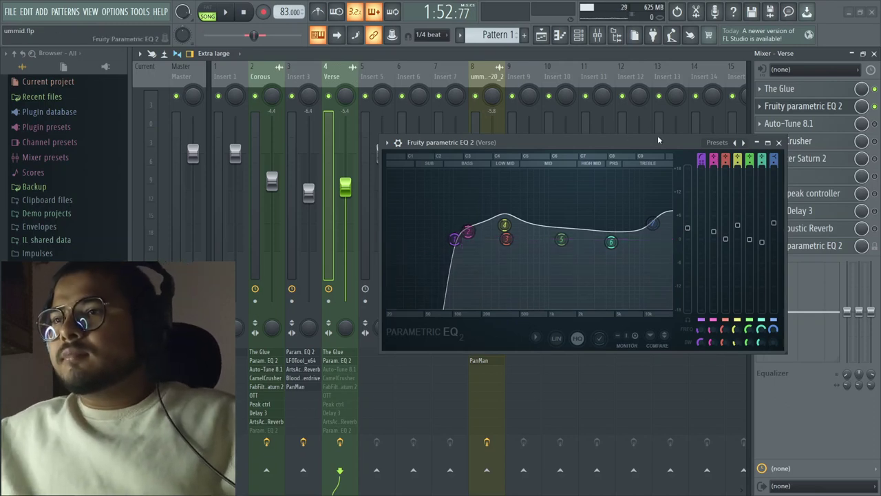
pyautogui.moveTo(658, 136); pyautogui.dragTo(573, 122)
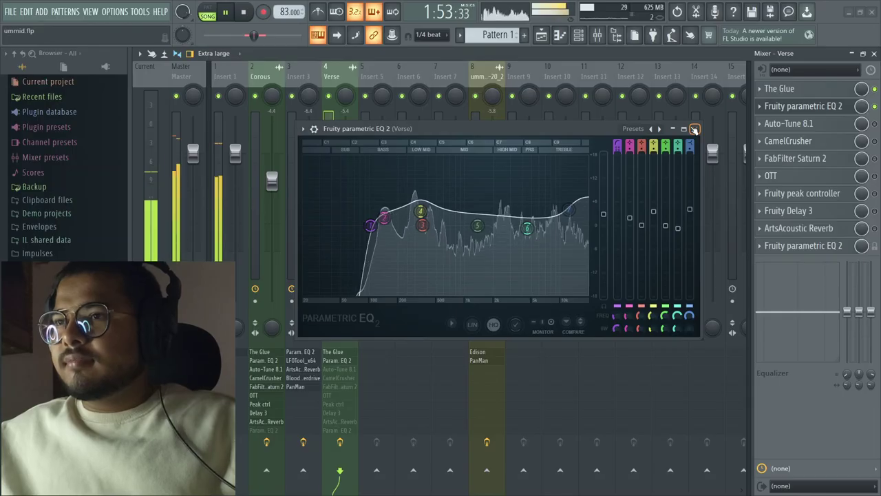
pyautogui.click(695, 129)
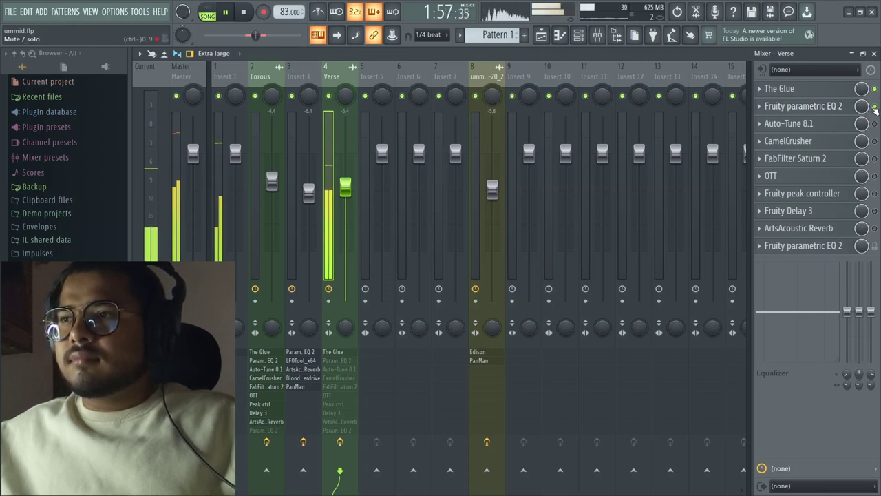
pyautogui.click(875, 107)
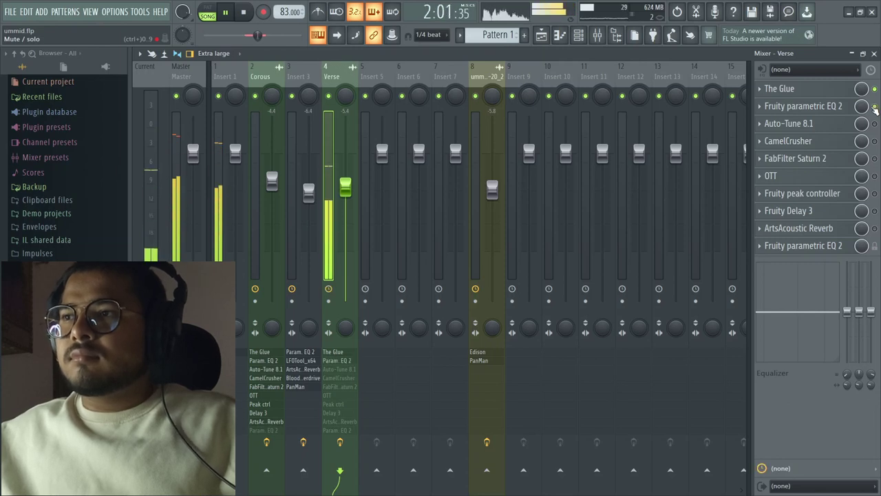
pyautogui.press('space')
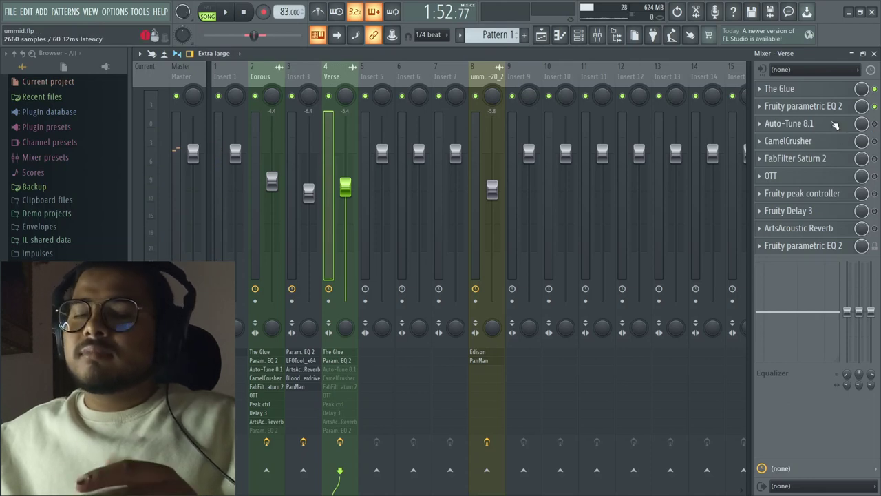
# - Open Auto-Tune 8.1 on Verse (E major, retune speed 60) and play the tuned vocal
pyautogui.click(835, 125)
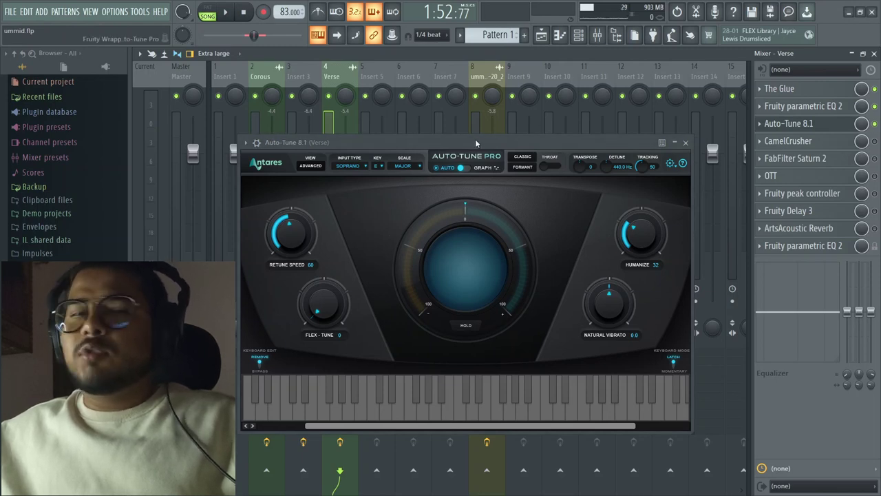
pyautogui.press('space')
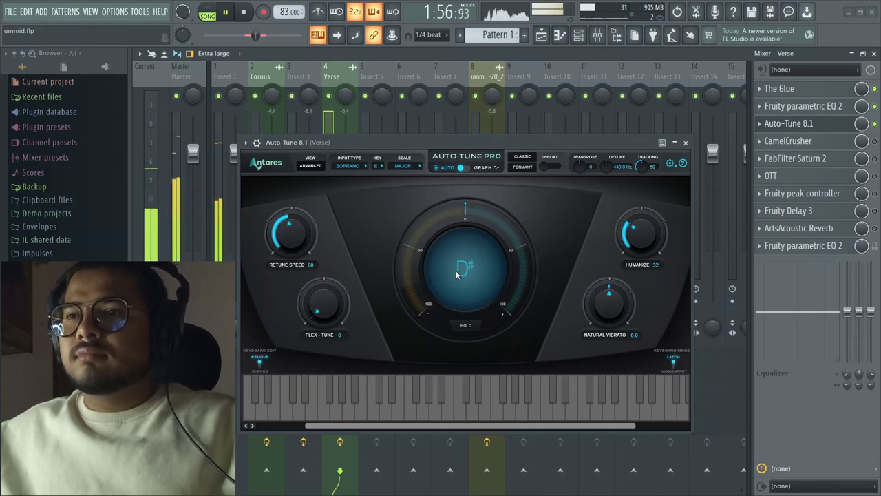
pyautogui.click(686, 143)
# - Open Verse's CamelCrusher on its British Clean patch, stop playback, and close it
pyautogui.click(833, 143)
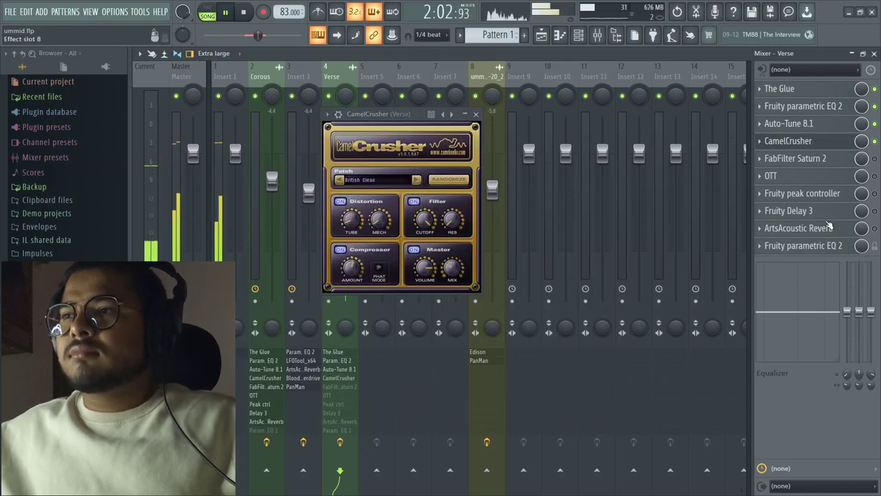
pyautogui.press('space')
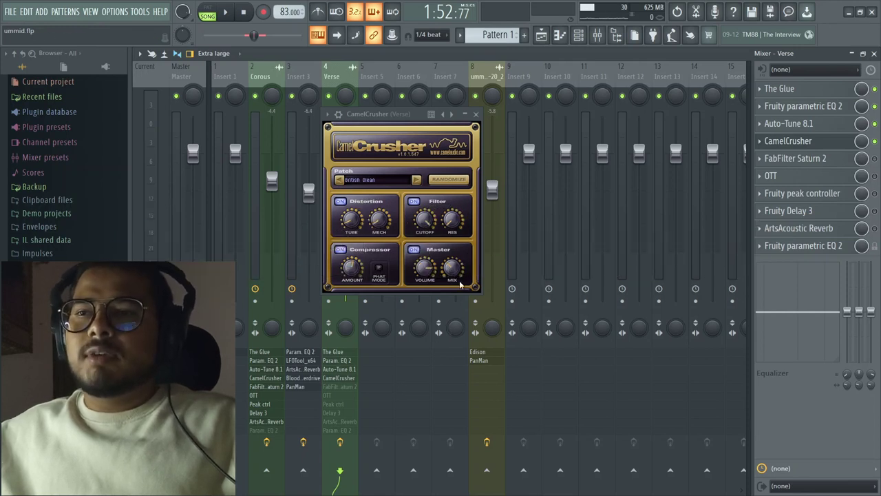
pyautogui.click(475, 114)
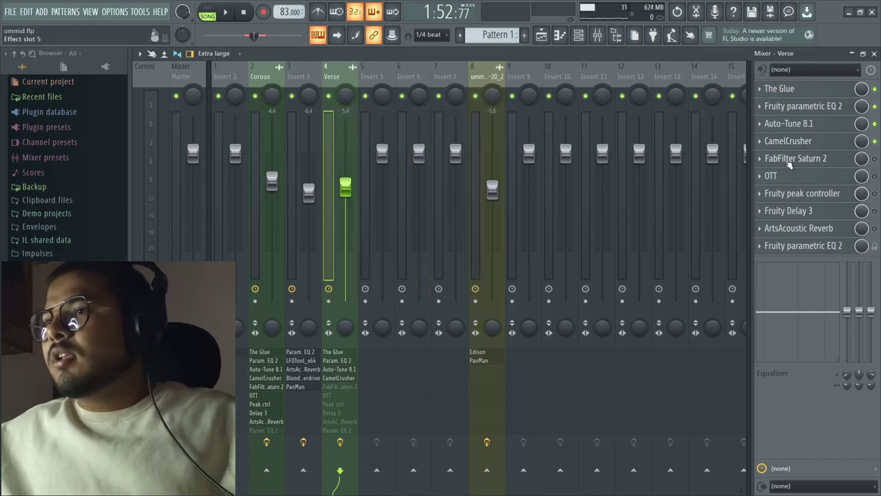
# - Audition Saturn 2's Clean Tape Base - 4 Bands SM preset at 55% mix on Verse
pyautogui.click(859, 162)
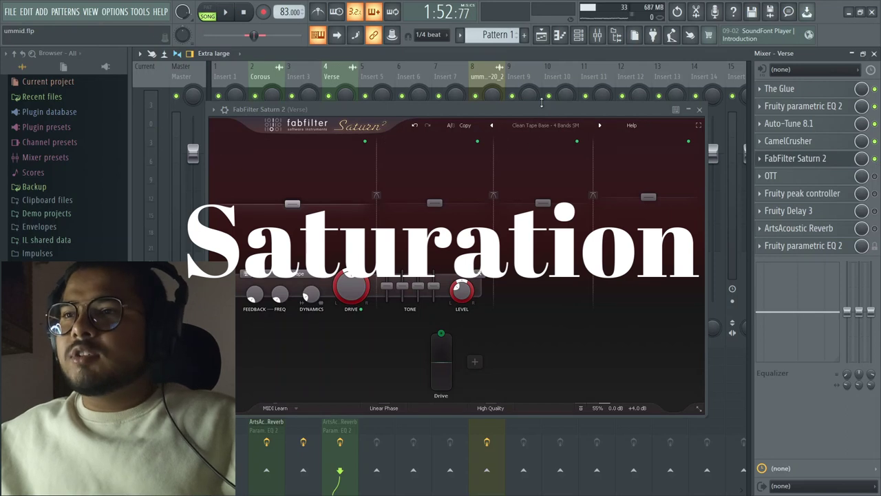
pyautogui.moveTo(543, 107); pyautogui.dragTo(526, 103)
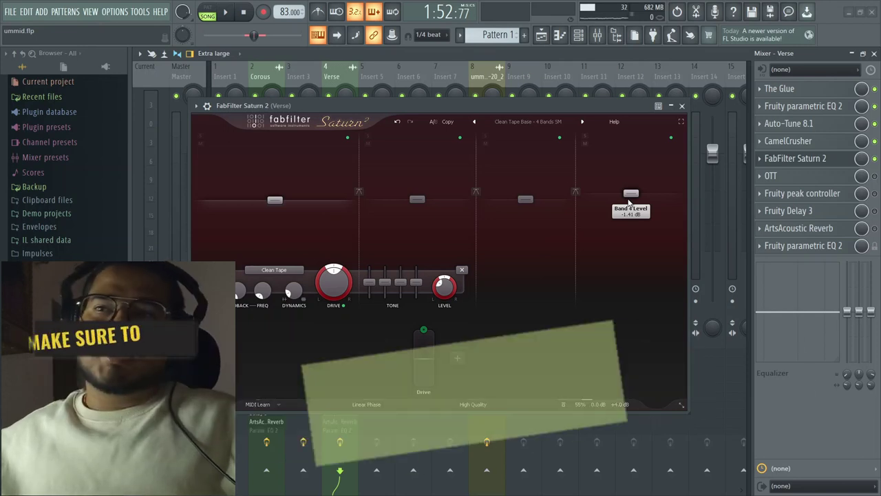
pyautogui.press('space')
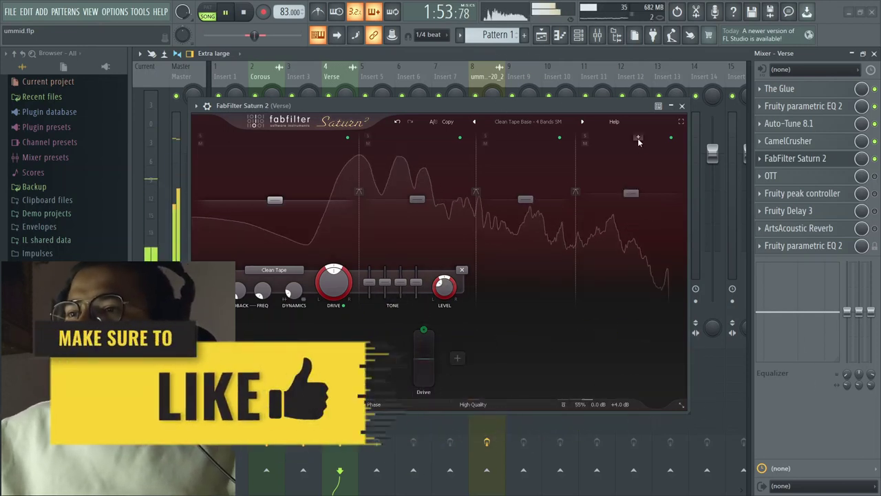
pyautogui.moveTo(614, 405)
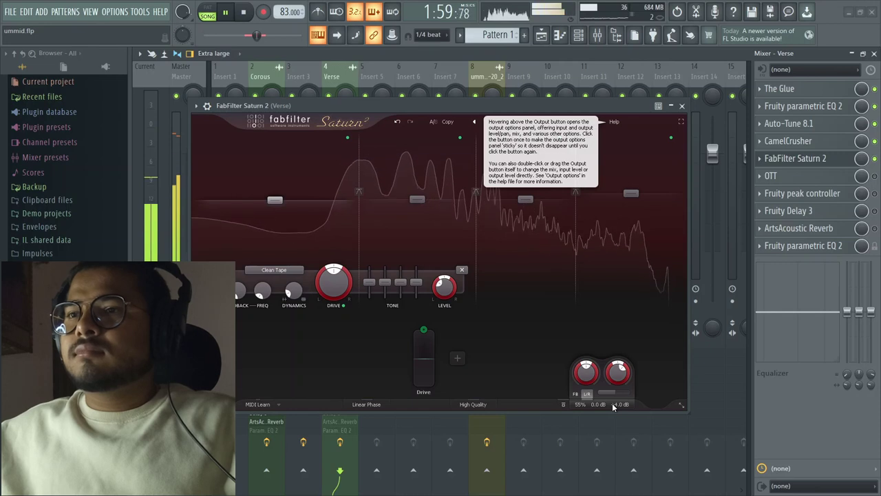
pyautogui.press('space')
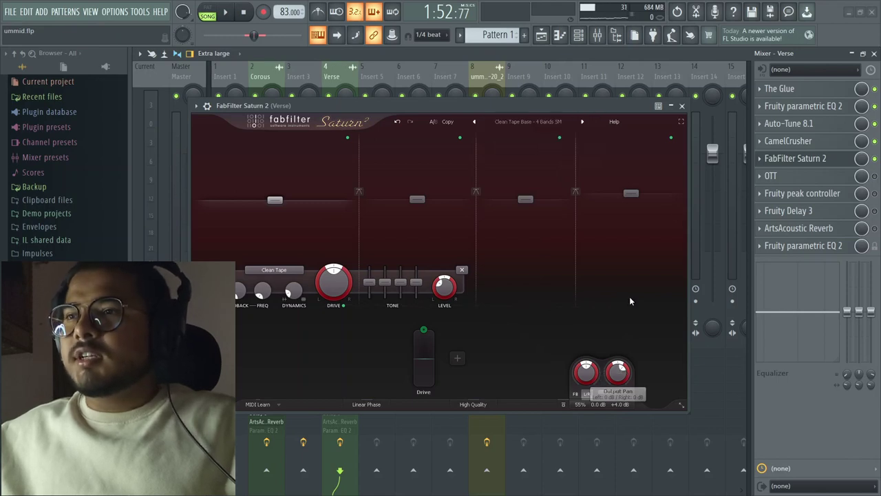
pyautogui.click(682, 105)
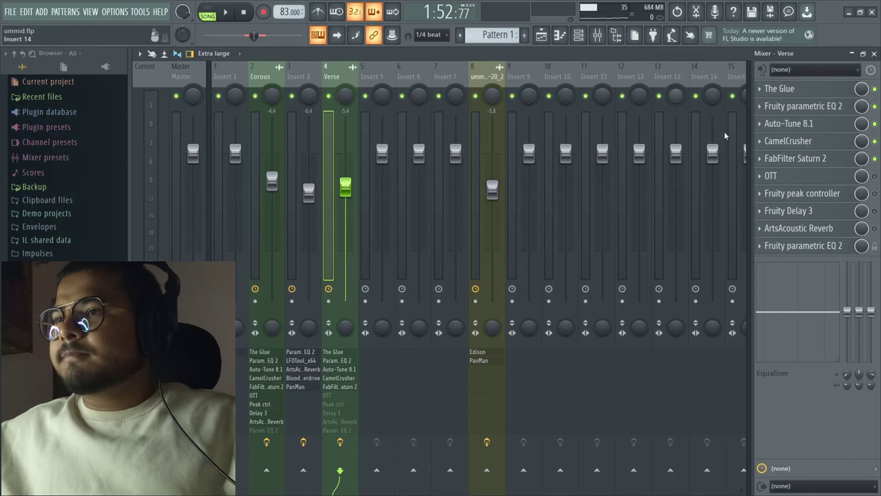
# - Bring up the Verse insert's OTT compressor and audition it in a short playback
pyautogui.click(809, 179)
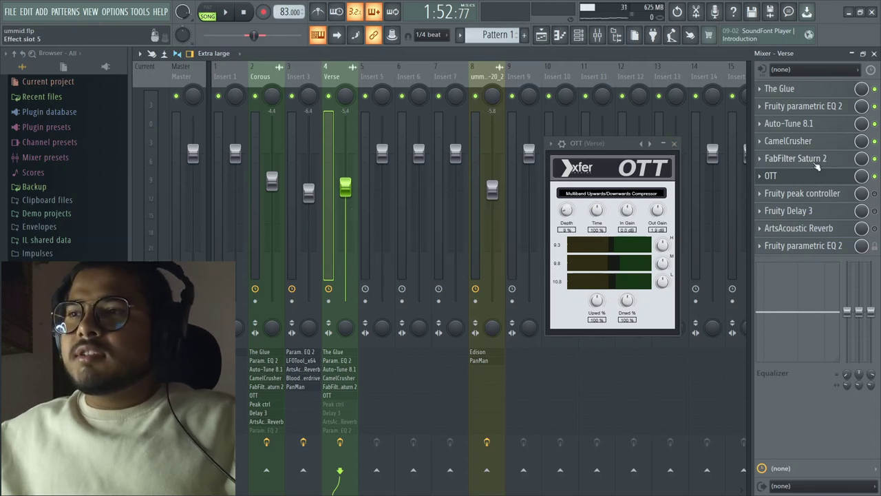
pyautogui.click(676, 144)
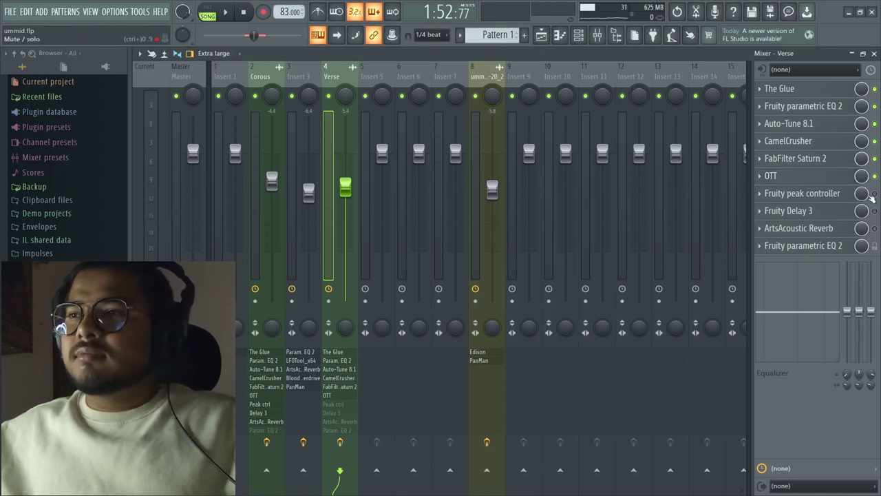
pyautogui.press('space')
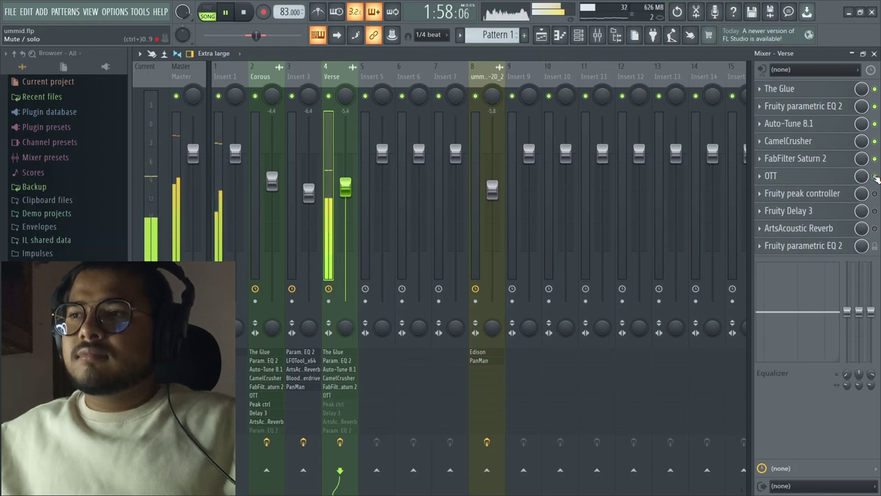
pyautogui.press('space')
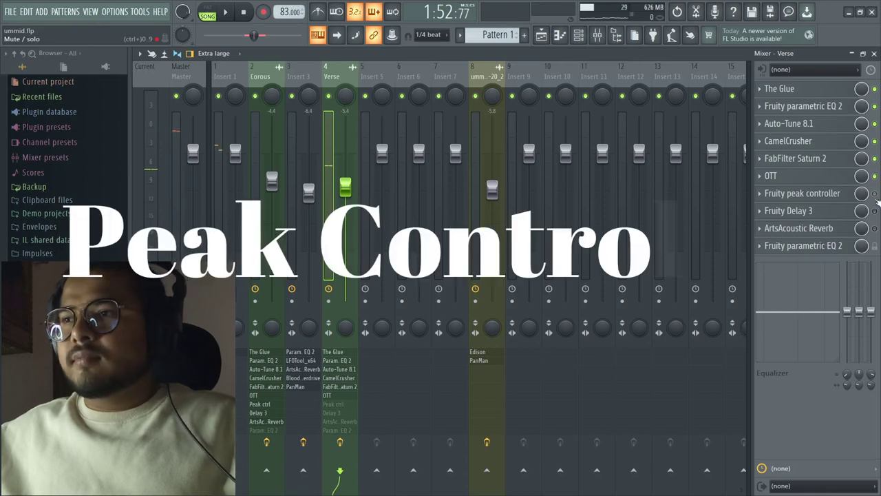
# - Enable the Fruity peak controller on the Verse insert with the song left playing
pyautogui.click(796, 198)
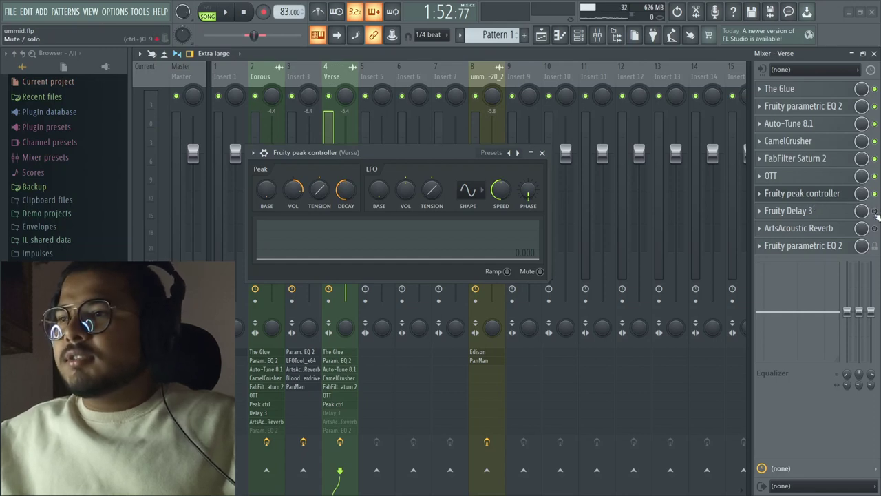
pyautogui.press('space')
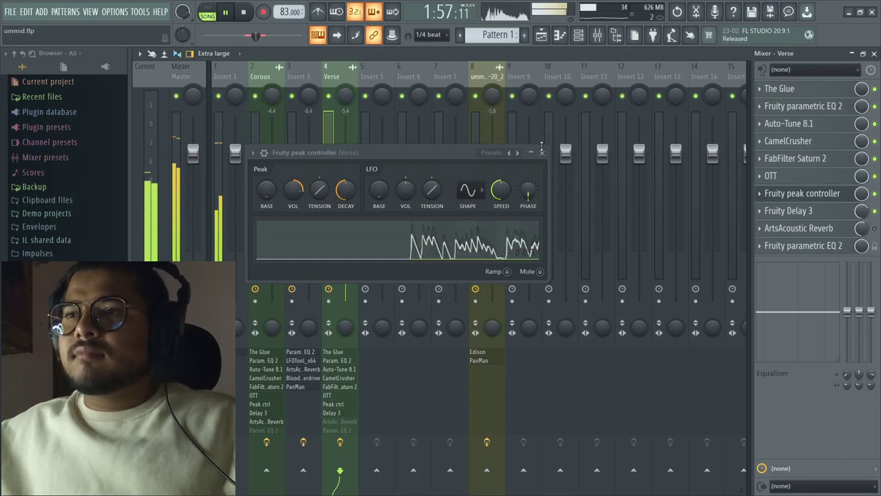
pyautogui.click(542, 152)
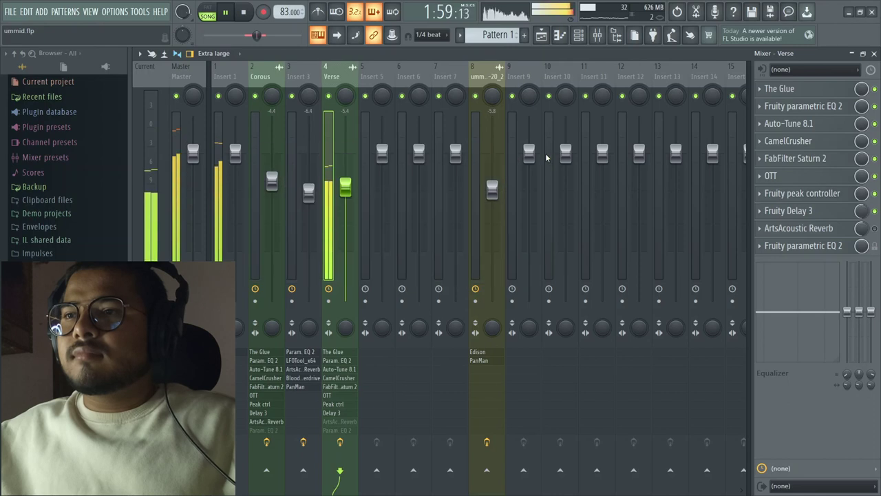
# - Enable Fruity Delay 3 and the ArtsAcoustic Reverb W&W preset on the Verse insert
pyautogui.click(819, 211)
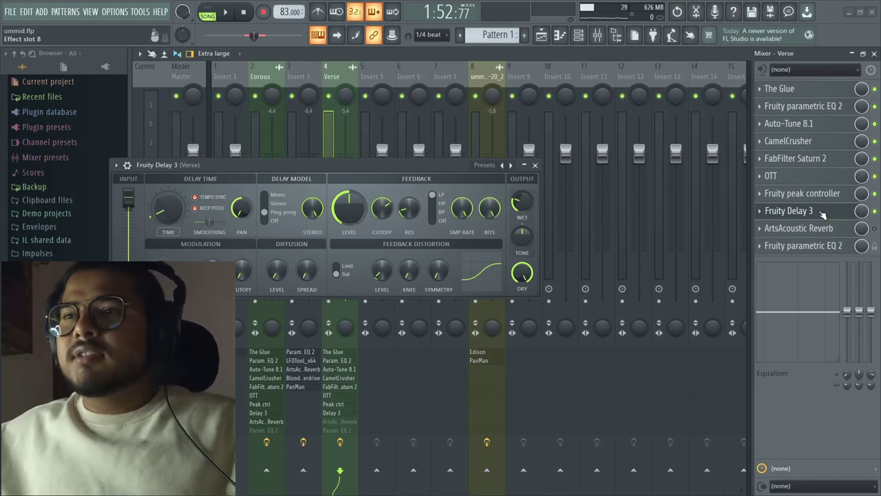
pyautogui.click(535, 166)
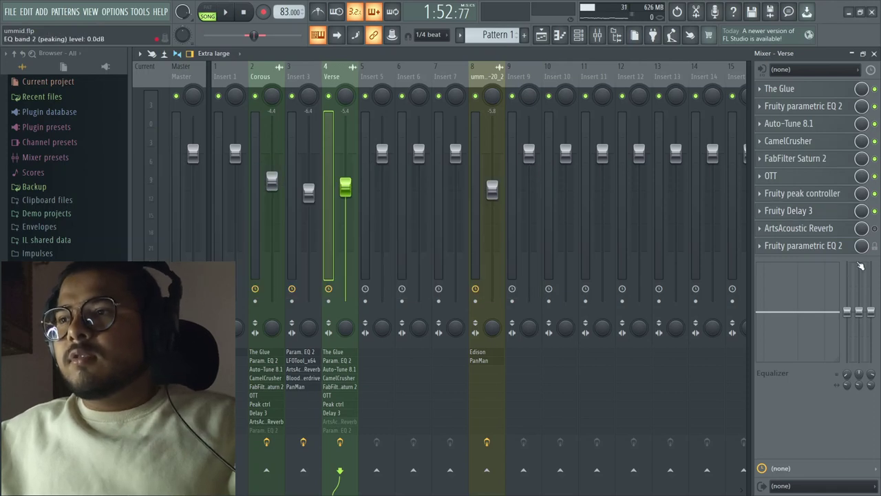
pyautogui.click(845, 229)
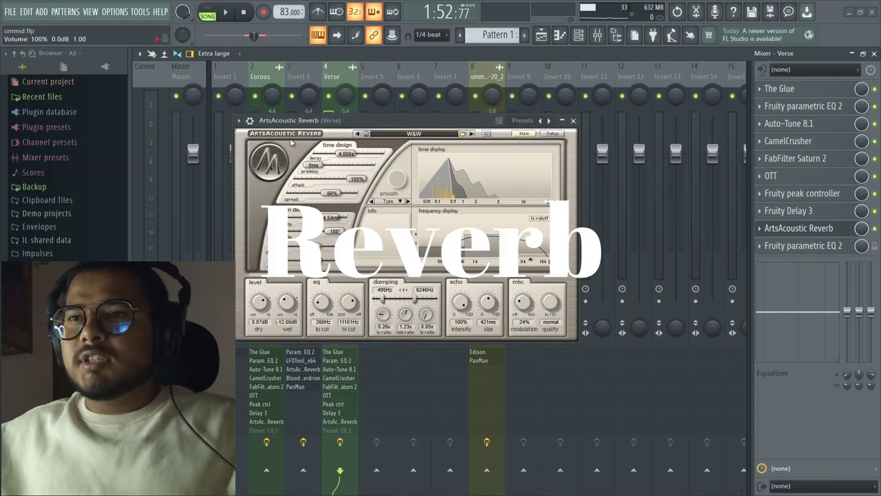
pyautogui.click(573, 120)
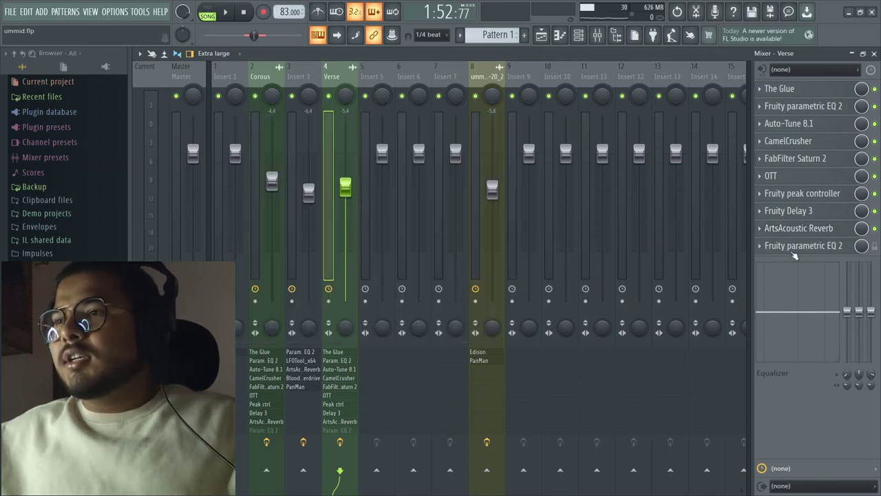